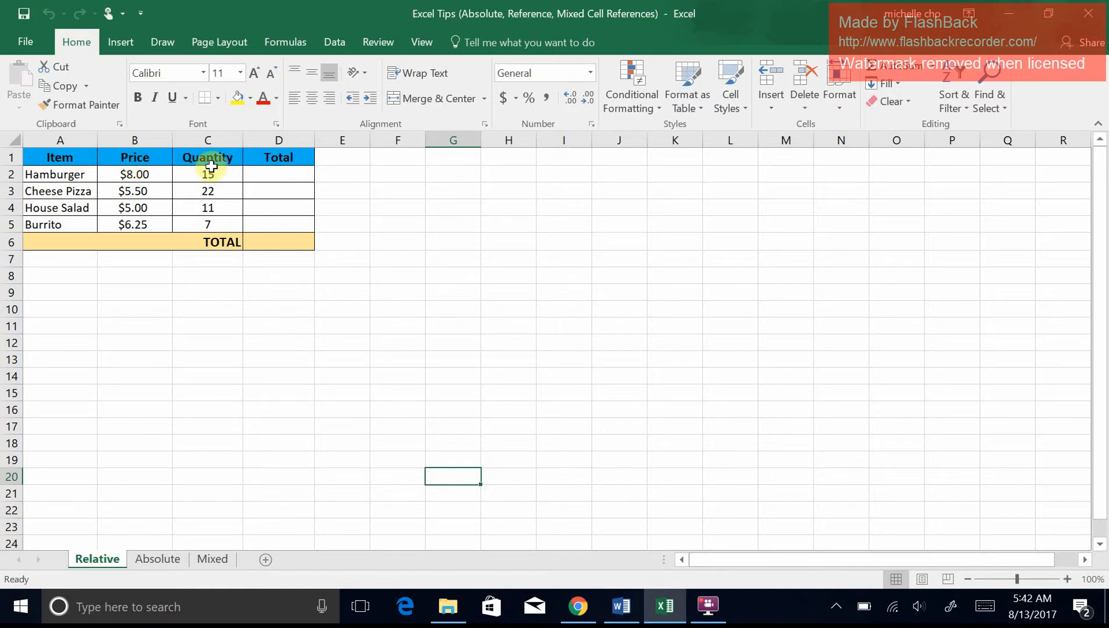
# Calculate the Hamburger total in cell D2 by multiplying price by quantity with the formula =B2*C2.
pyautogui.click(281, 178)
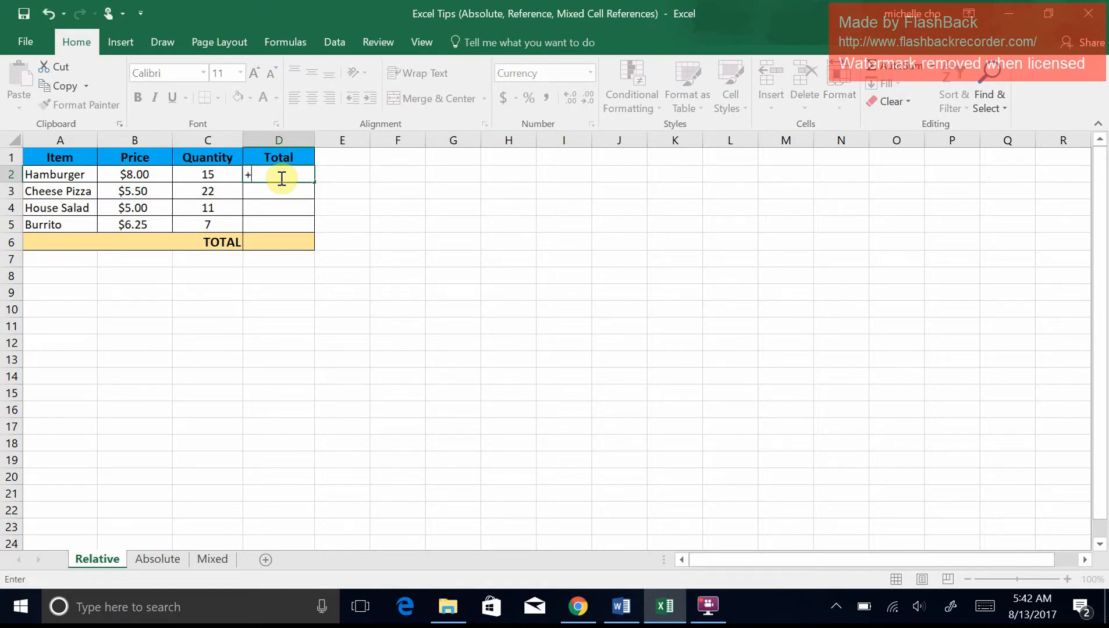
pyautogui.write('=')
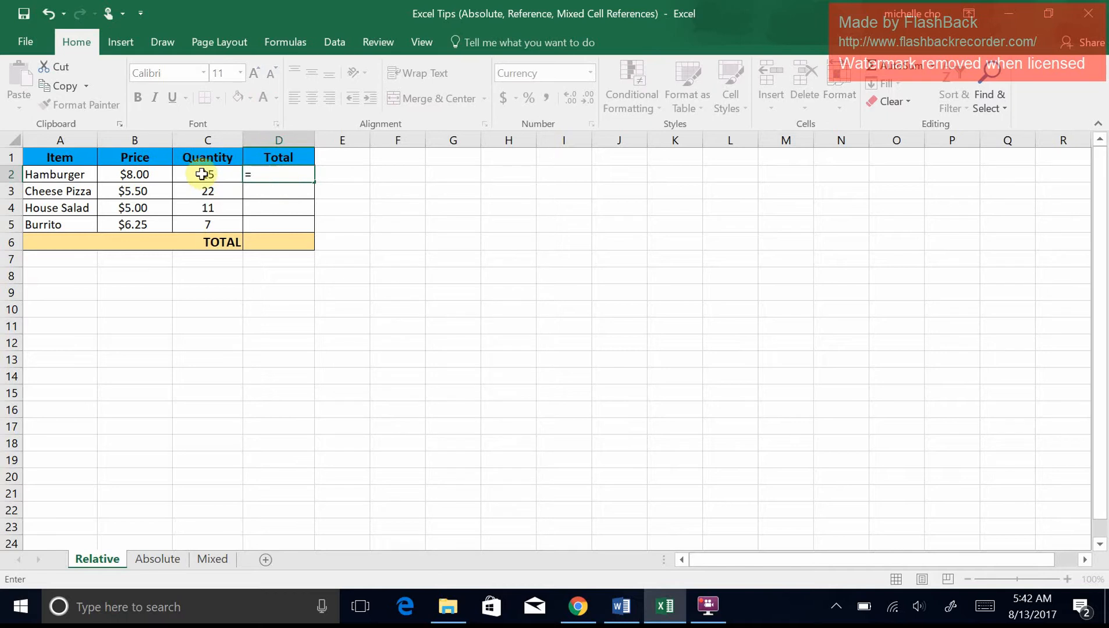
pyautogui.click(150, 174)
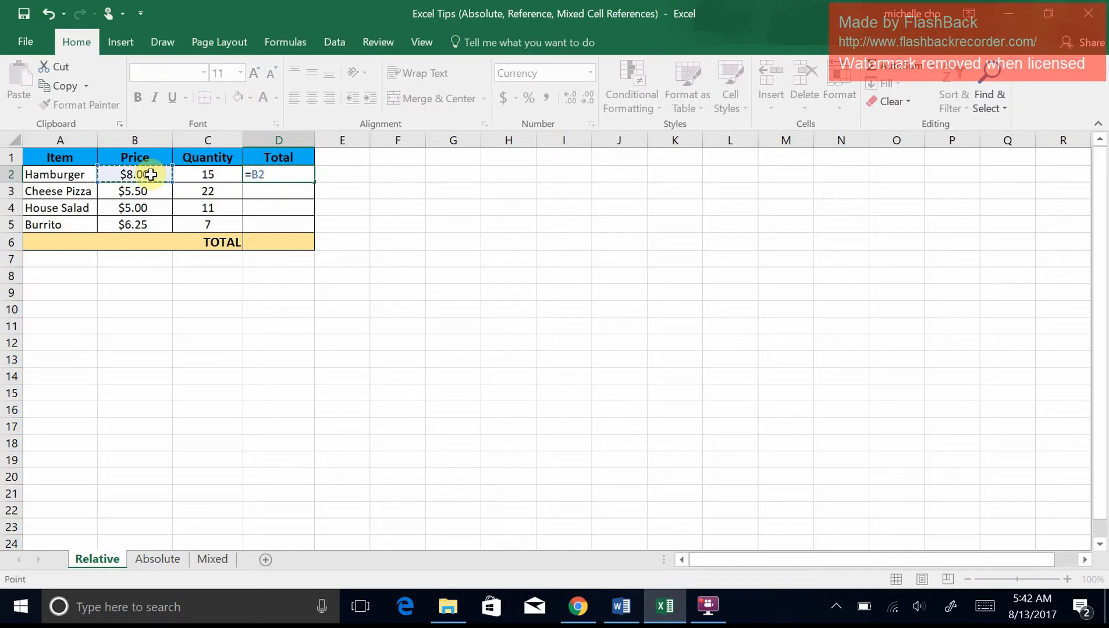
pyautogui.write('*')
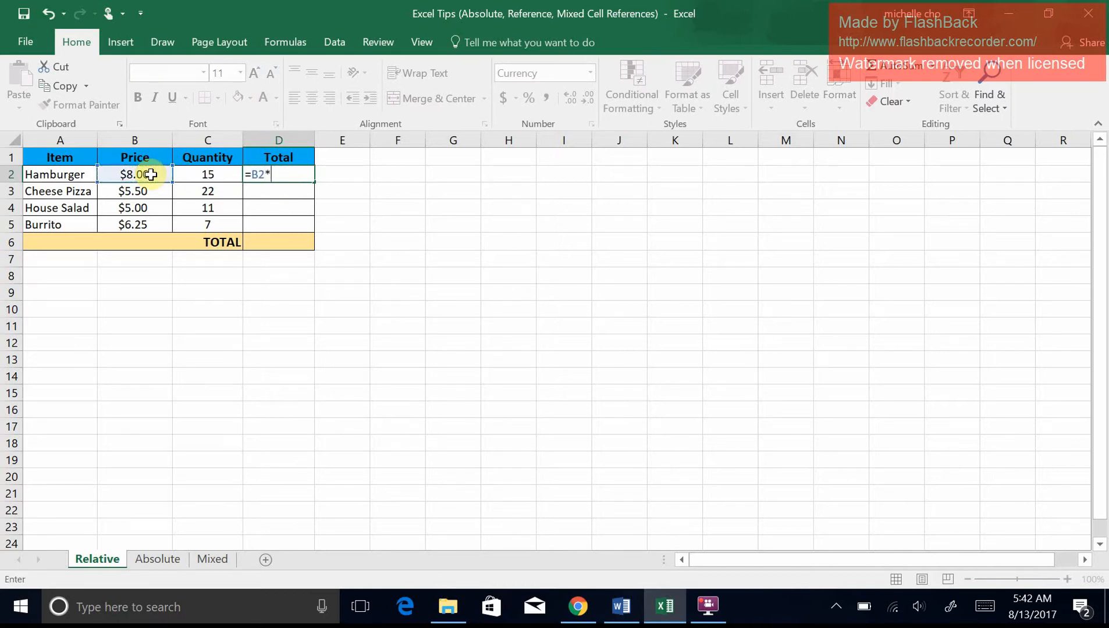
pyautogui.click(213, 177)
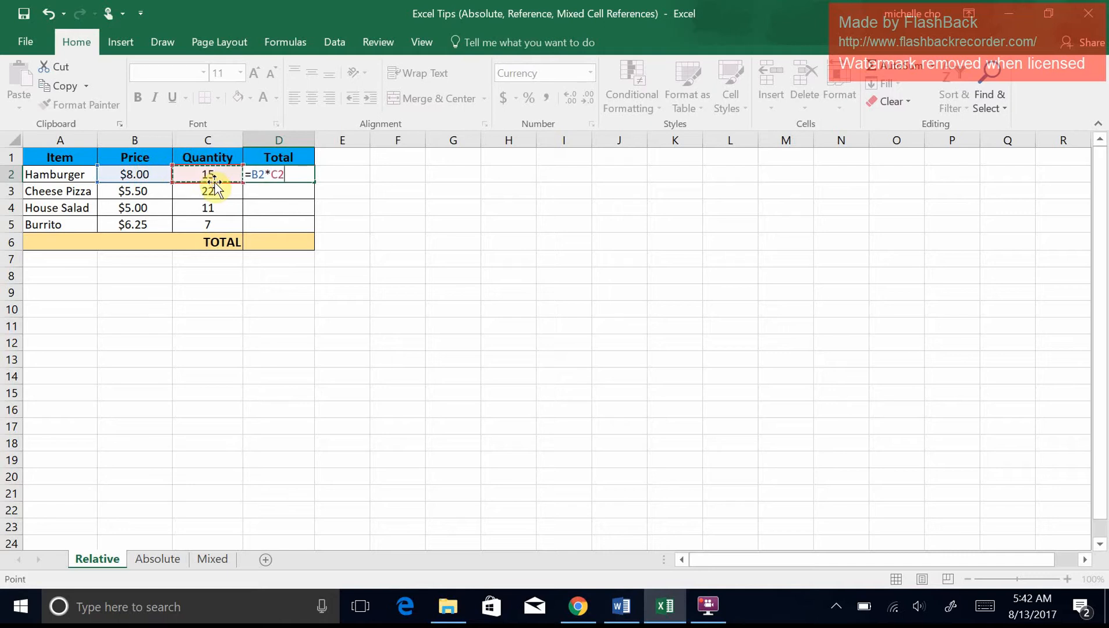
pyautogui.press('Return')
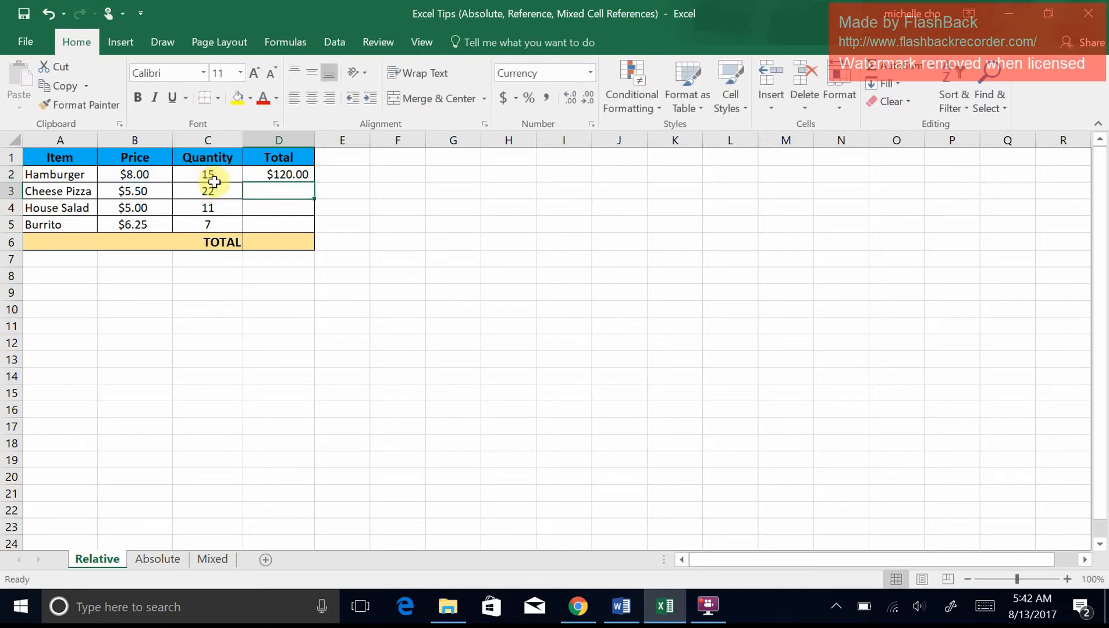
# Fill the total formula from D2 down through D5 for the remaining menu items.
pyautogui.click(303, 177)
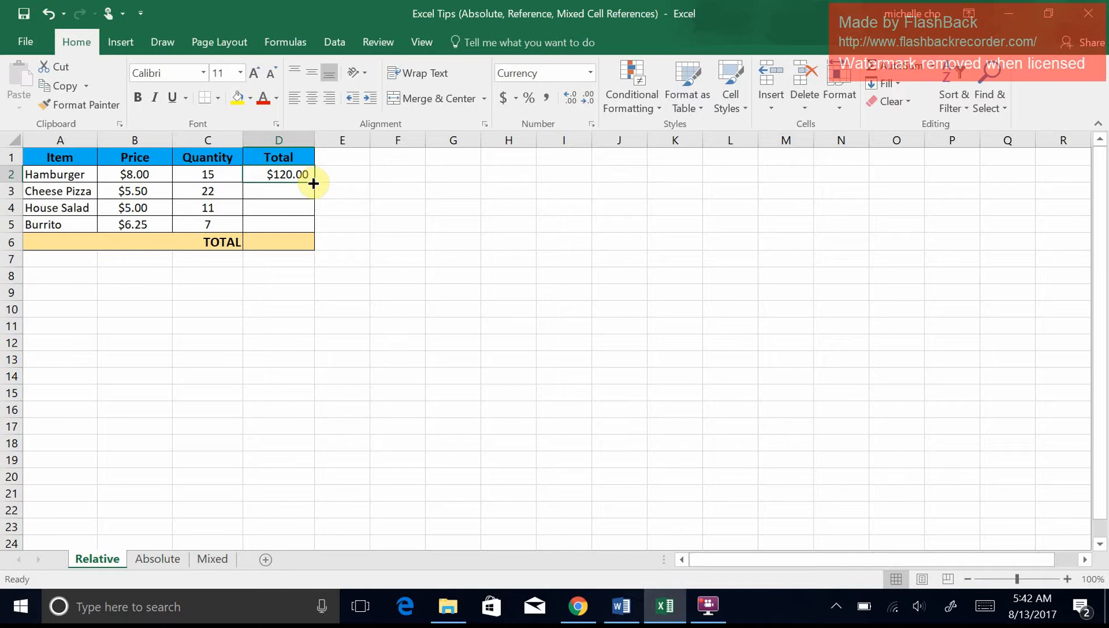
pyautogui.moveTo(314, 183); pyautogui.dragTo(317, 229)
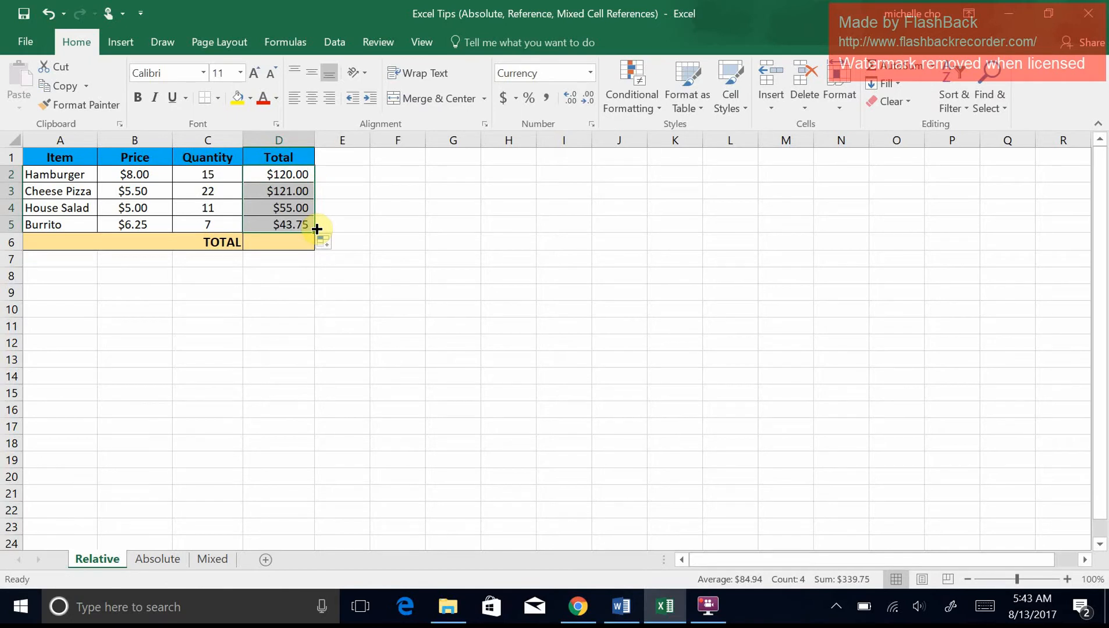
pyautogui.click(341, 205)
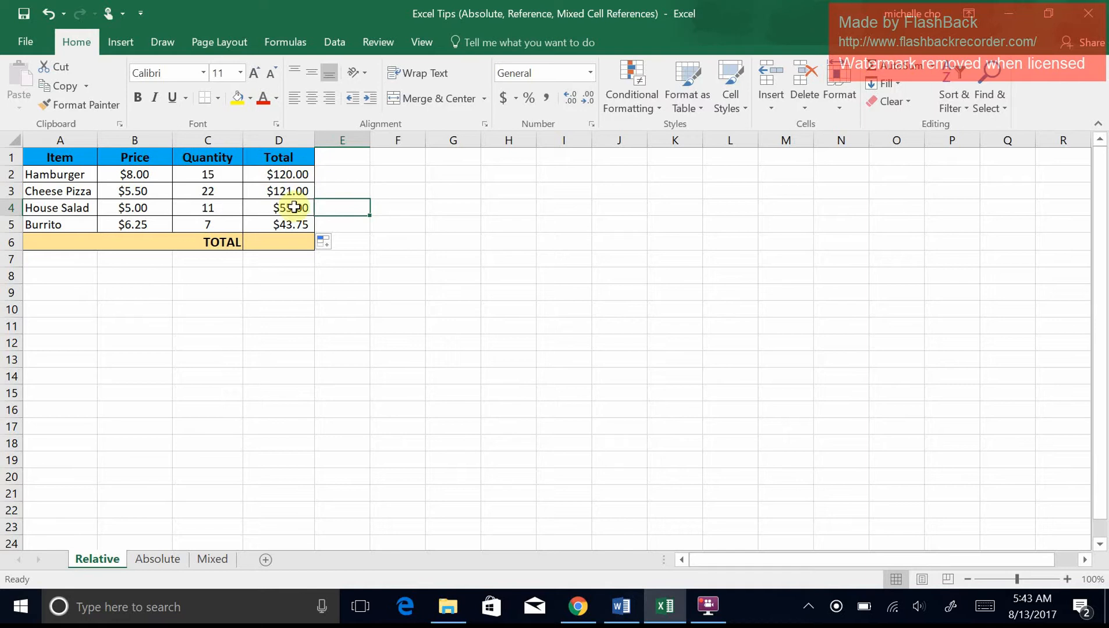
# Add up the item totals in cell D6 with the formula =SUM(D2:D5).
pyautogui.doubleClick(277, 242)
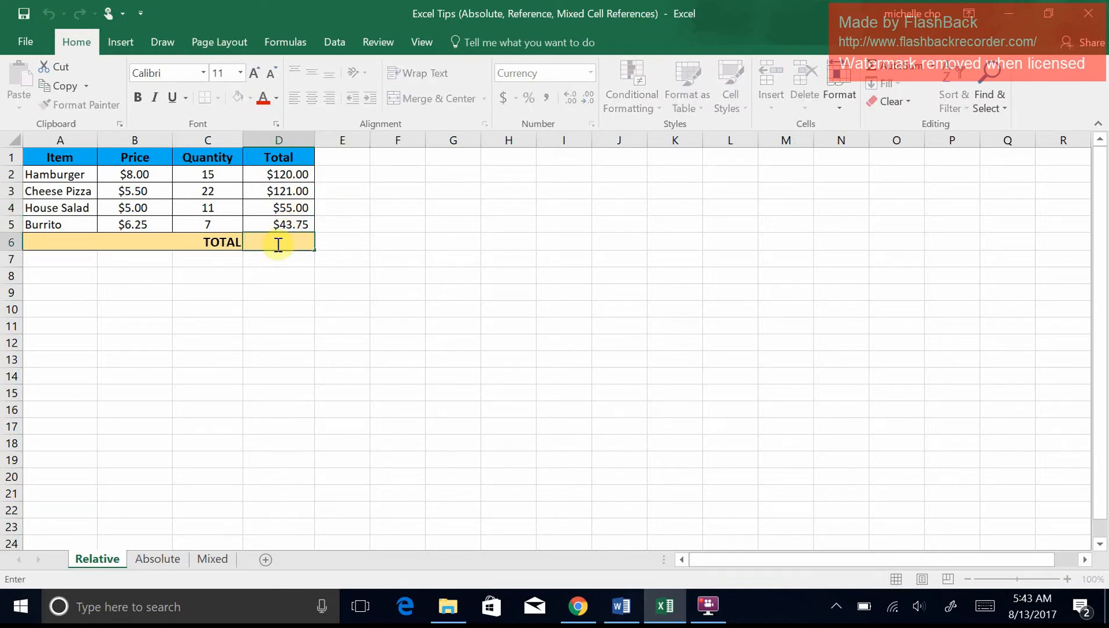
pyautogui.write('=')
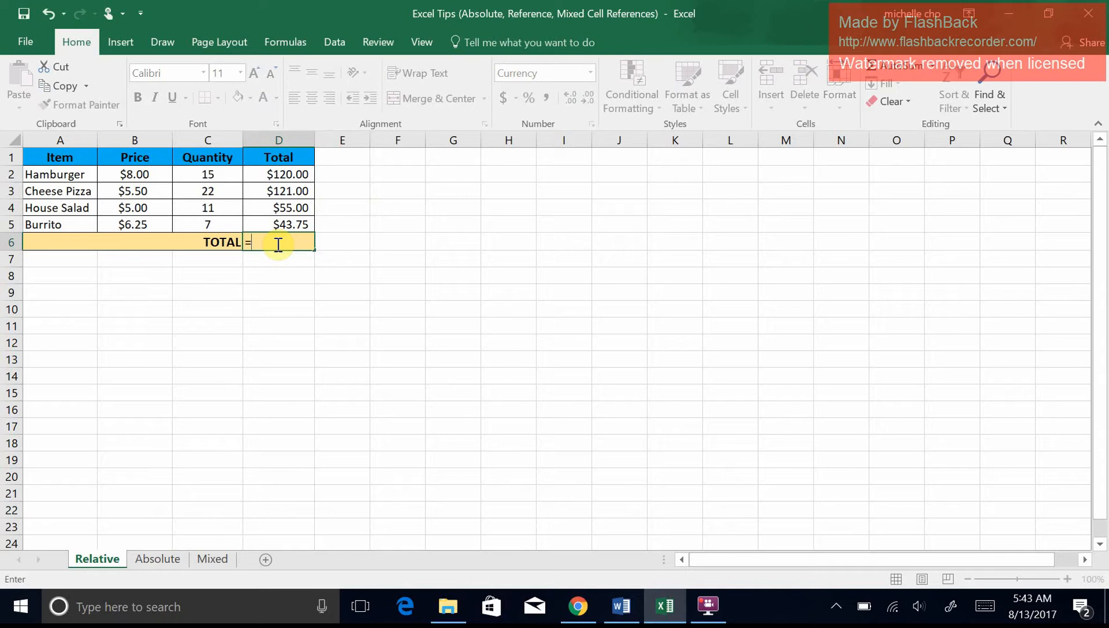
pyautogui.write('SUM')
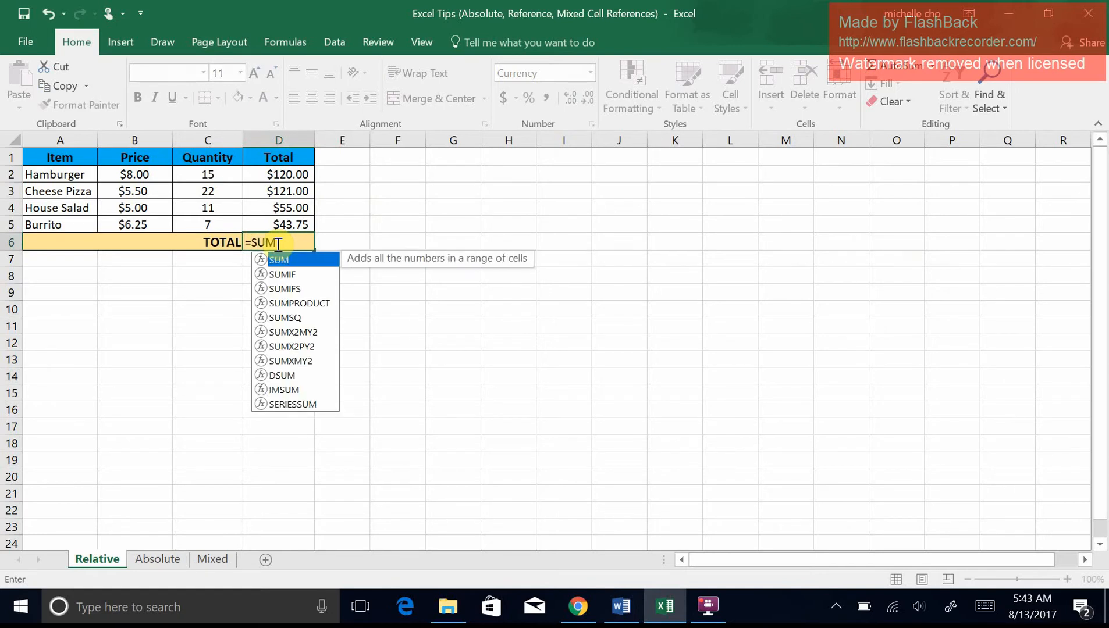
pyautogui.write('(')
pyautogui.click(295, 176)
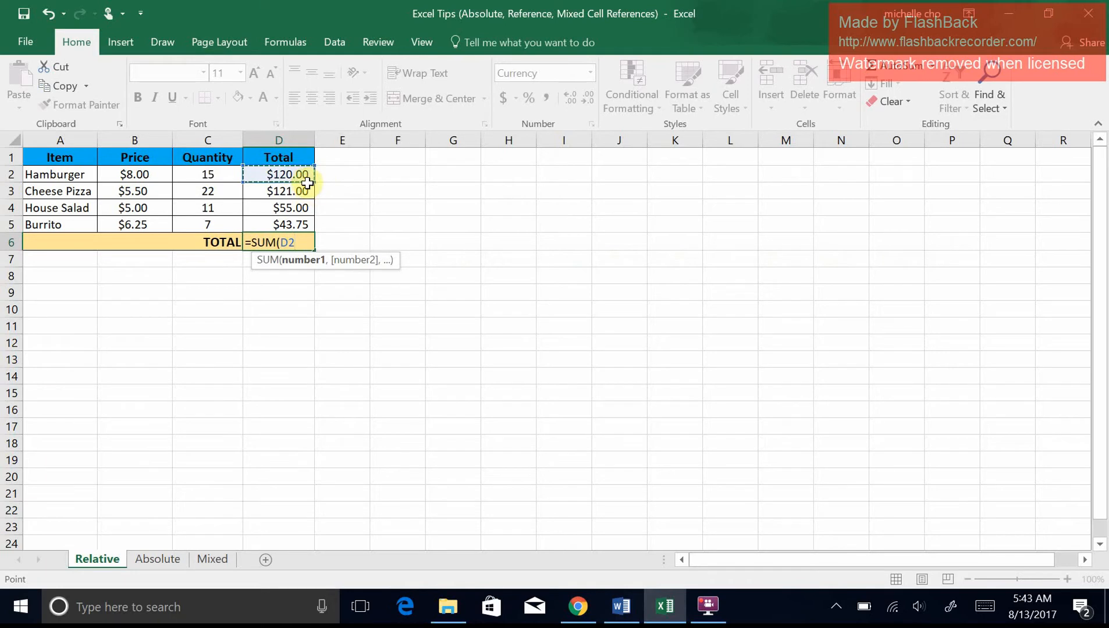
pyautogui.moveTo(306, 187); pyautogui.dragTo(312, 223)
pyautogui.click(355, 210)
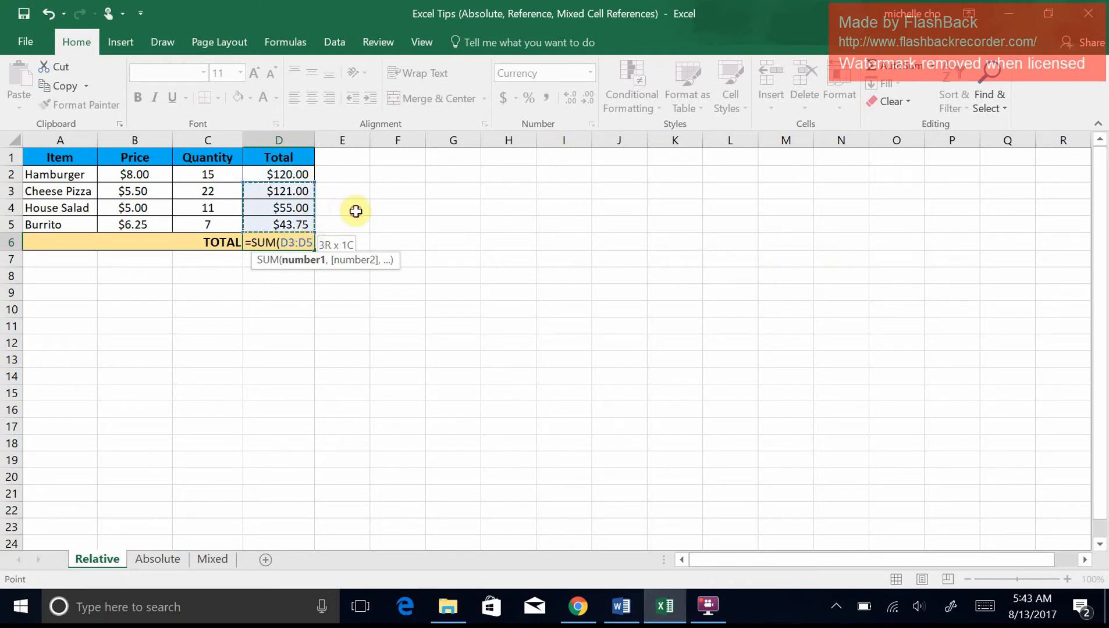
pyautogui.click(306, 174)
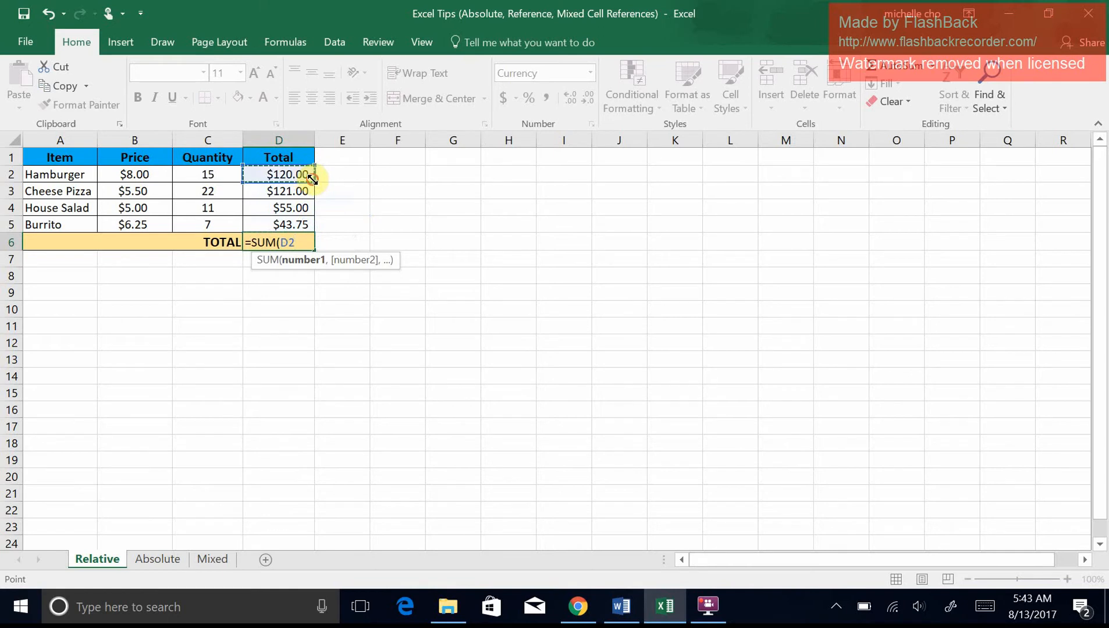
pyautogui.moveTo(311, 178); pyautogui.dragTo(310, 234)
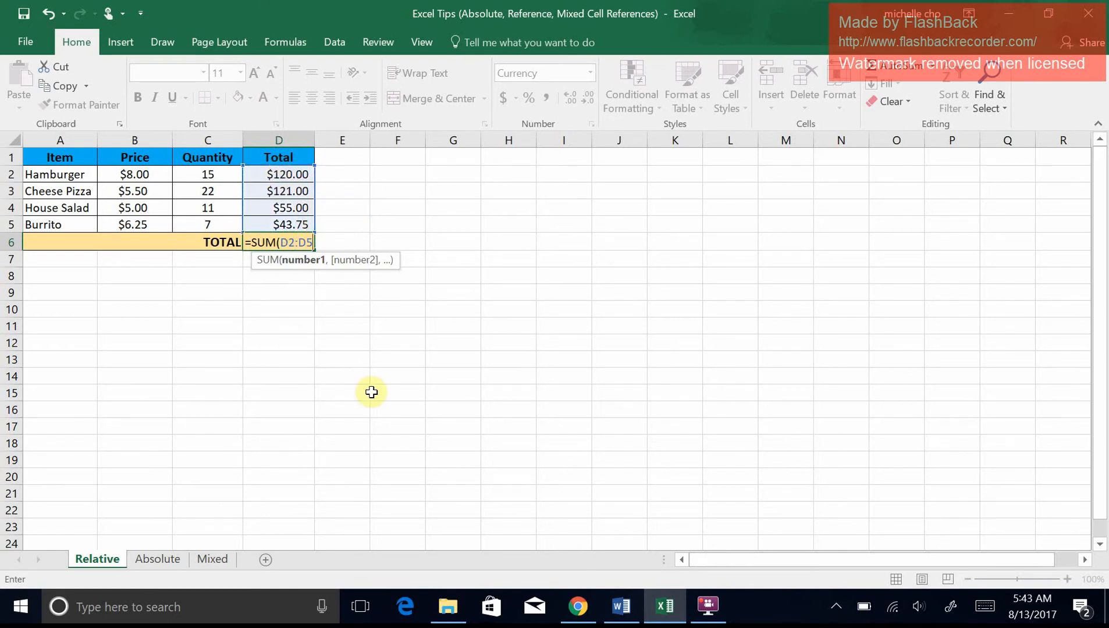
pyautogui.write(')')
pyautogui.press('Return')
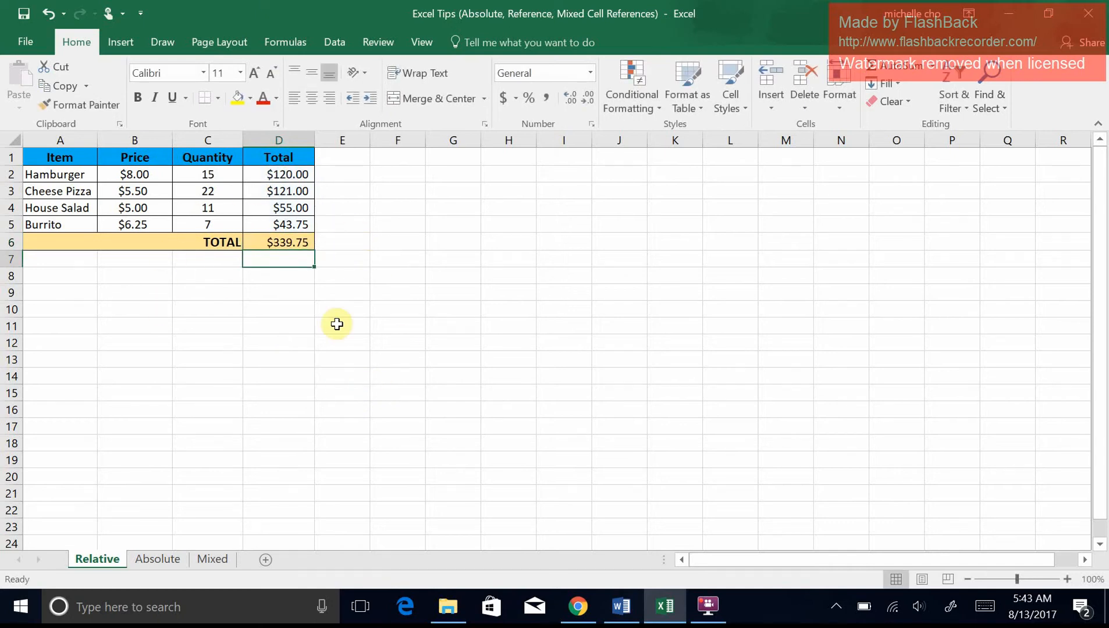
# On the Absolute sheet, calculate the Hamburger sales tax in D2 with the formula =(B2*C2)*$F$1.
pyautogui.click(157, 560)
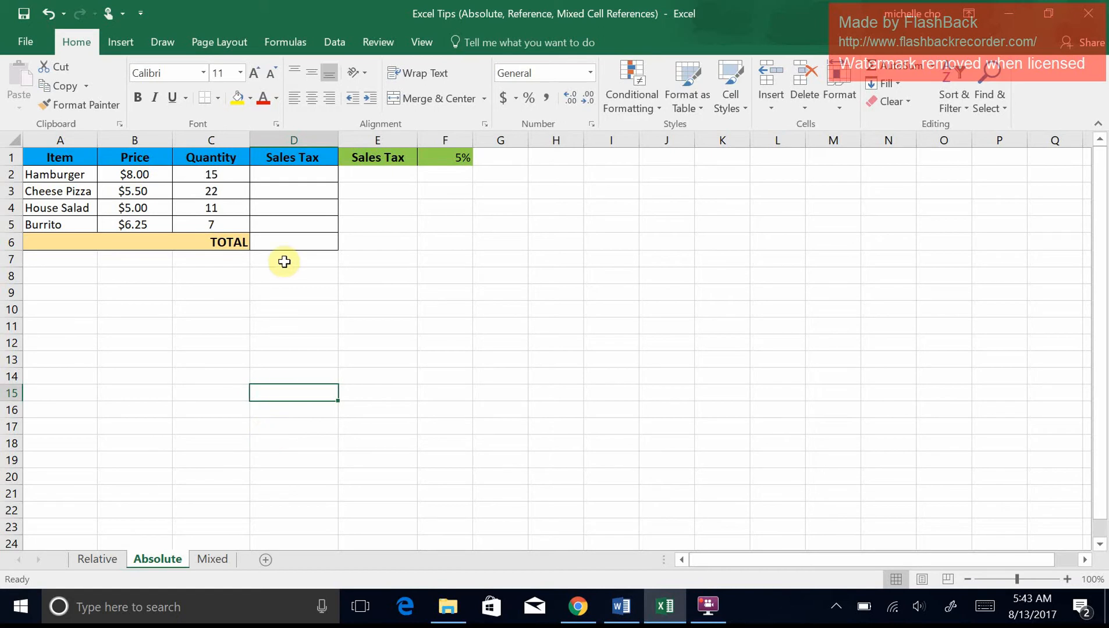
pyautogui.doubleClick(298, 180)
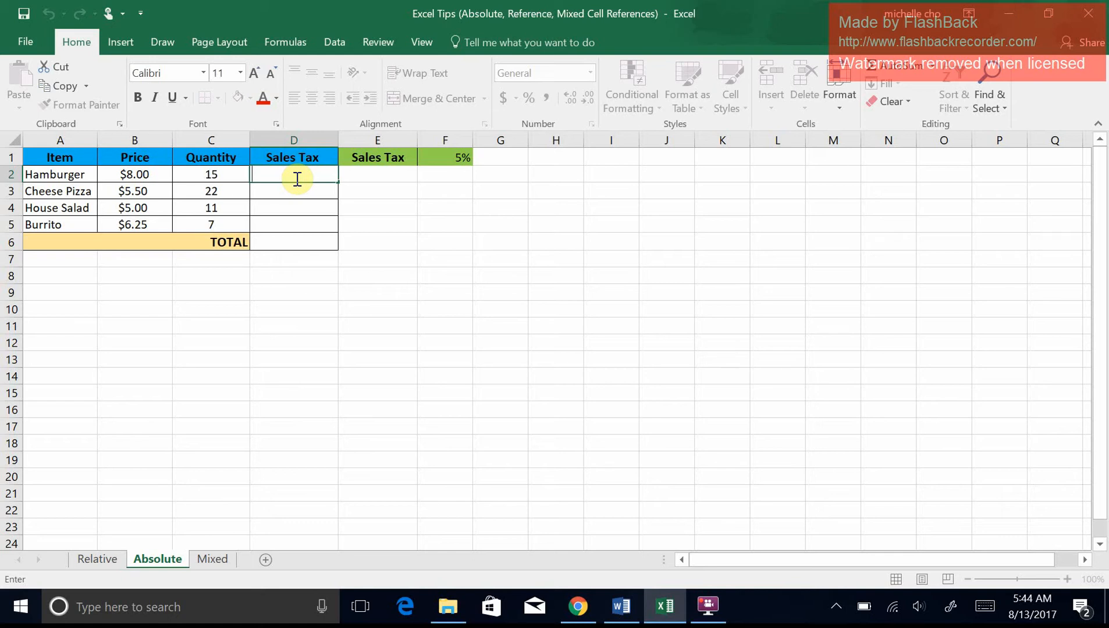
pyautogui.write('=(')
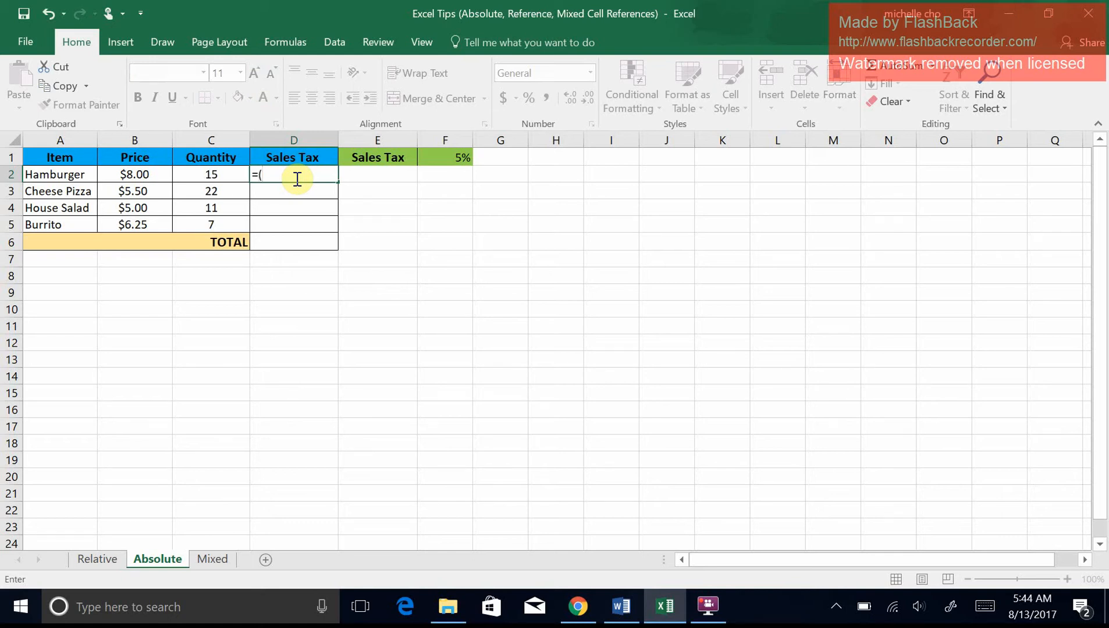
pyautogui.click(145, 174)
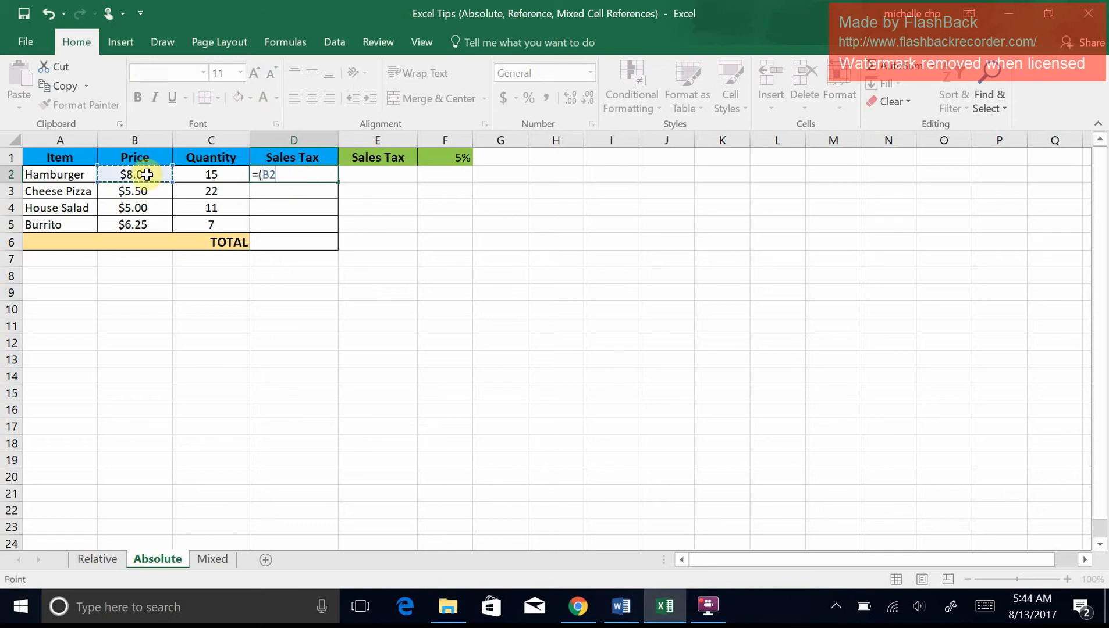
pyautogui.write('*')
pyautogui.click(212, 177)
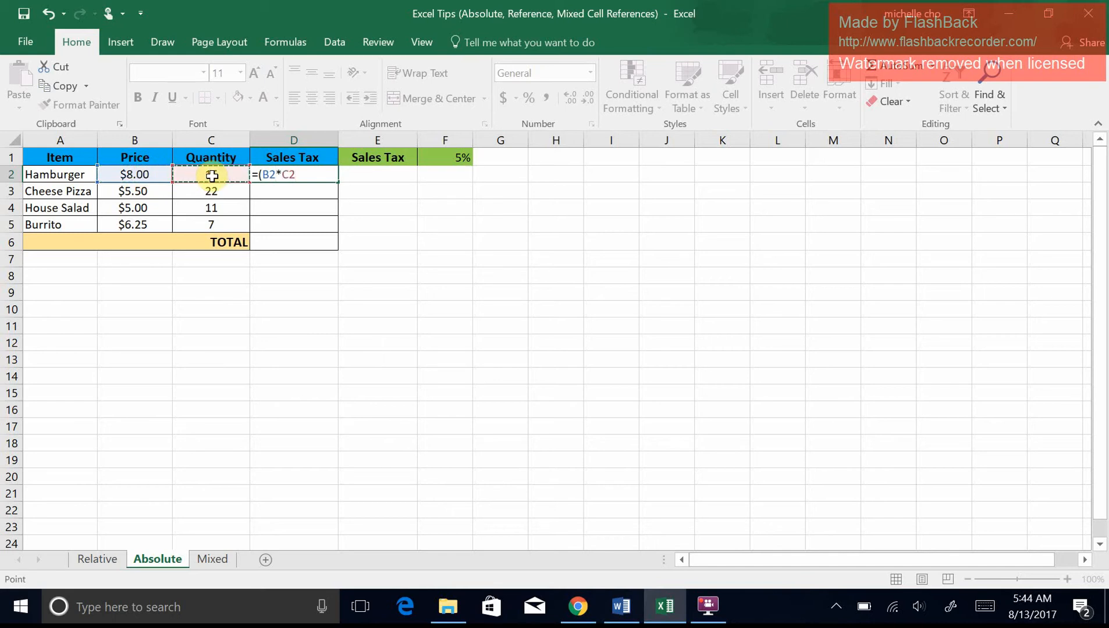
pyautogui.write(')*')
pyautogui.write('$F$')
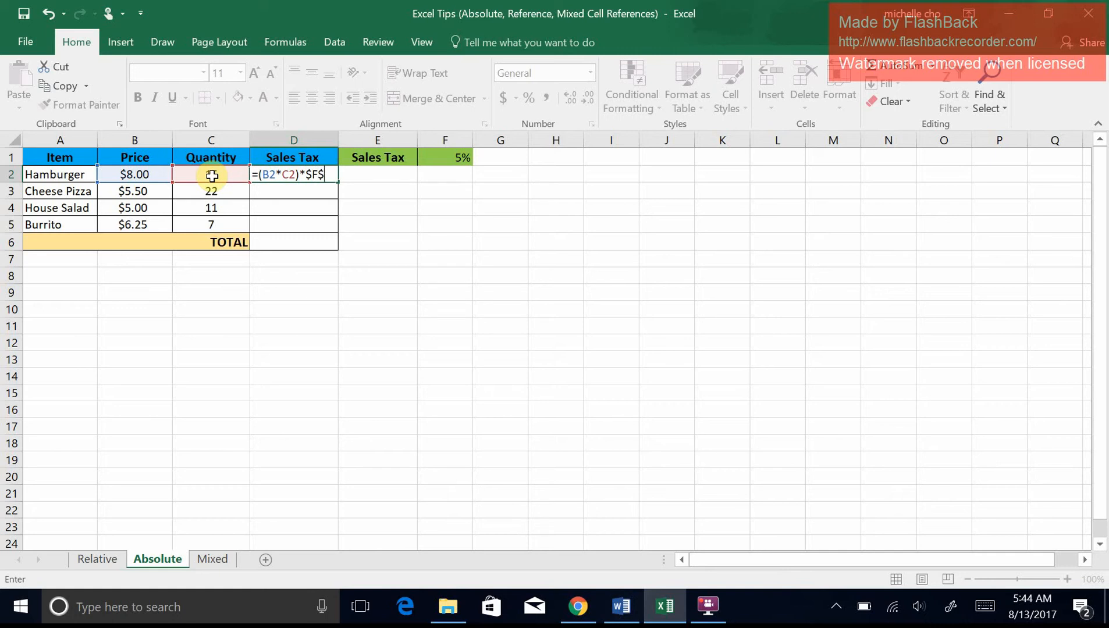
pyautogui.write('1')
pyautogui.press('Return')
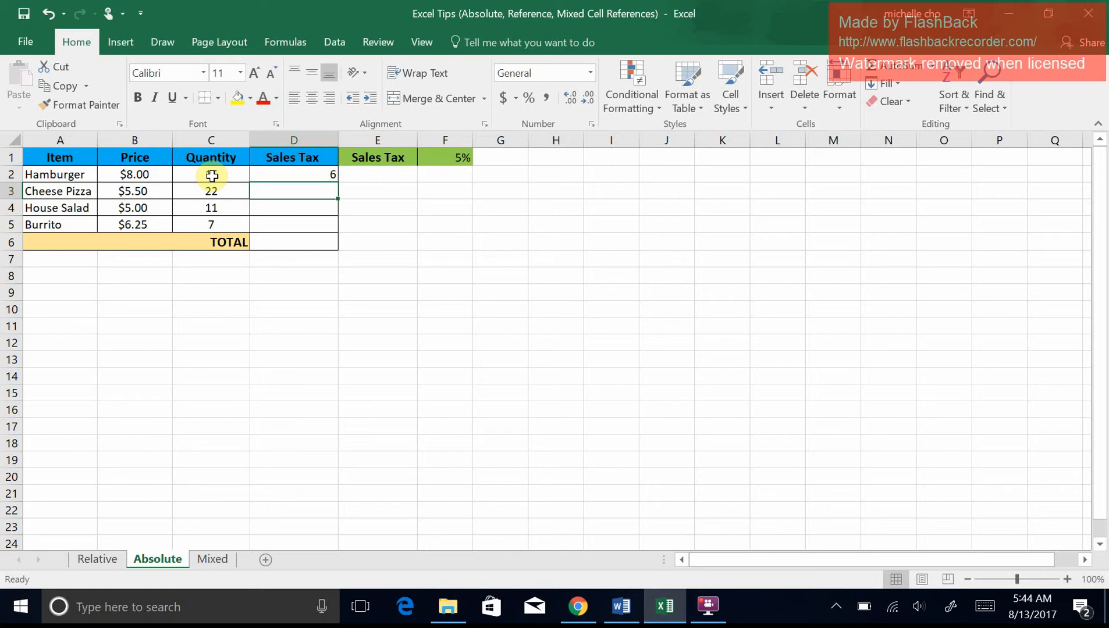
# Fill the sales tax formula from D2 down through D5 for the other items.
pyautogui.click(331, 176)
pyautogui.moveTo(336, 182); pyautogui.dragTo(340, 229)
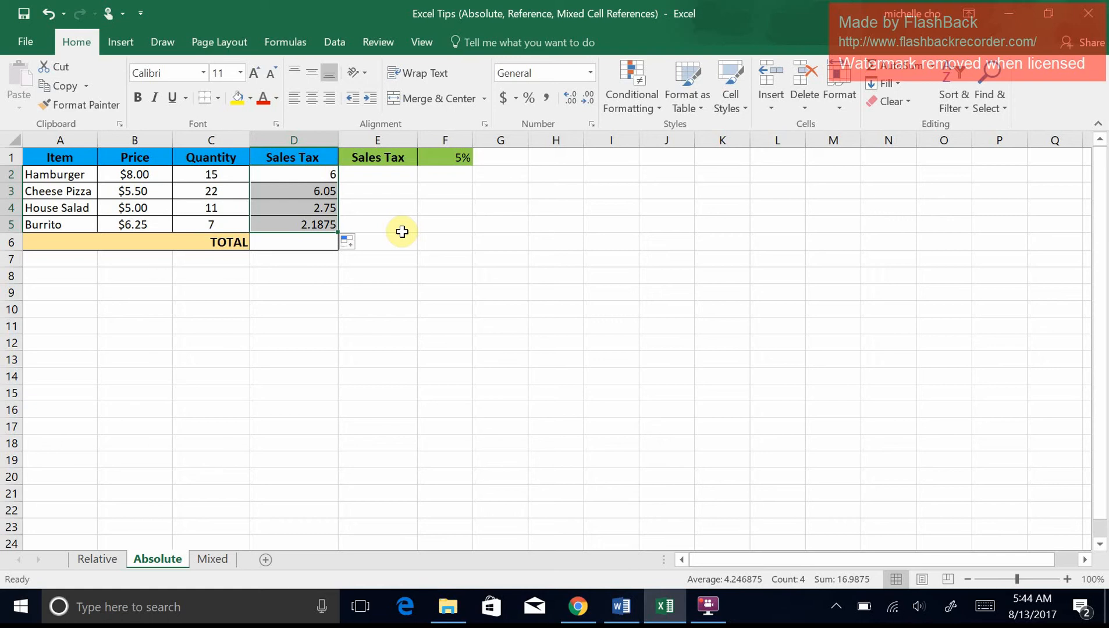
pyautogui.click(446, 158)
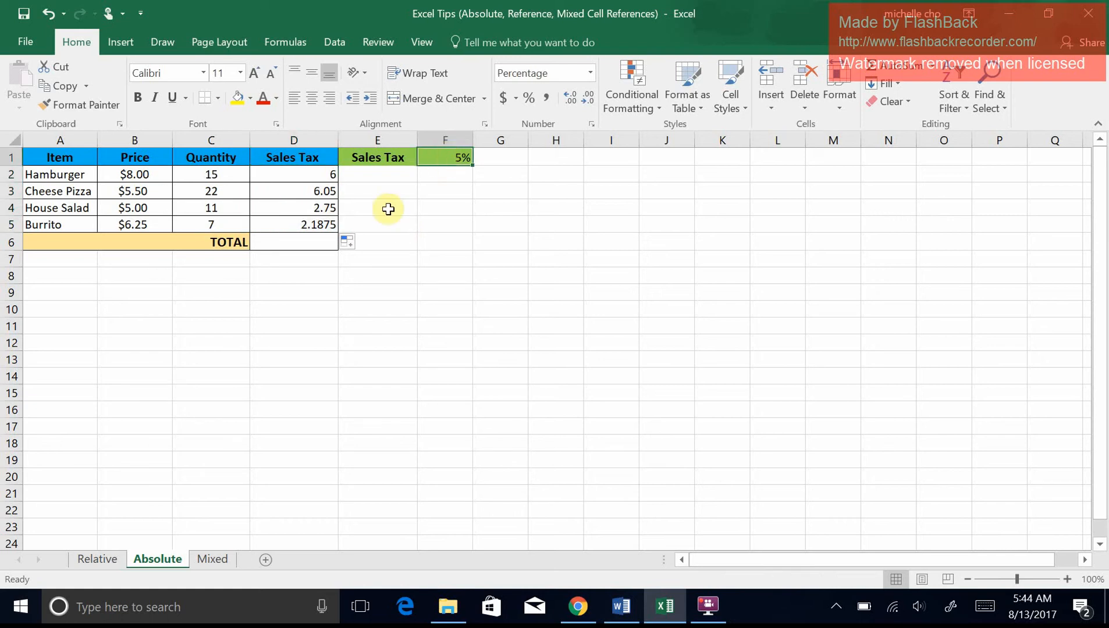
# Total the sales tax column in cell D6 using the SUM function over D2:D5.
pyautogui.doubleClick(297, 243)
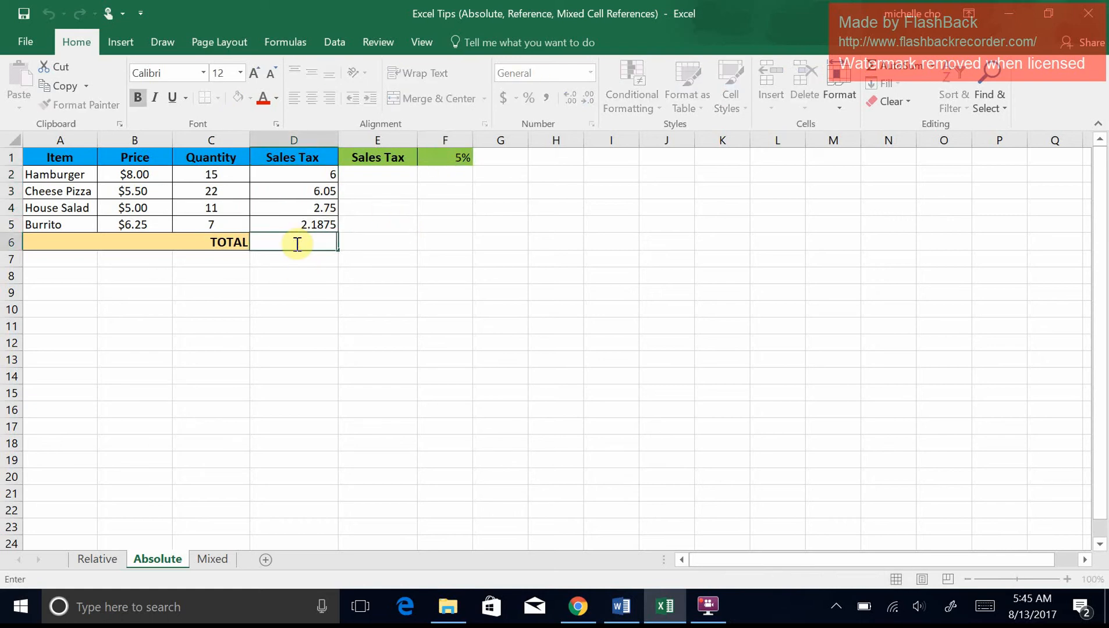
pyautogui.write('=sum')
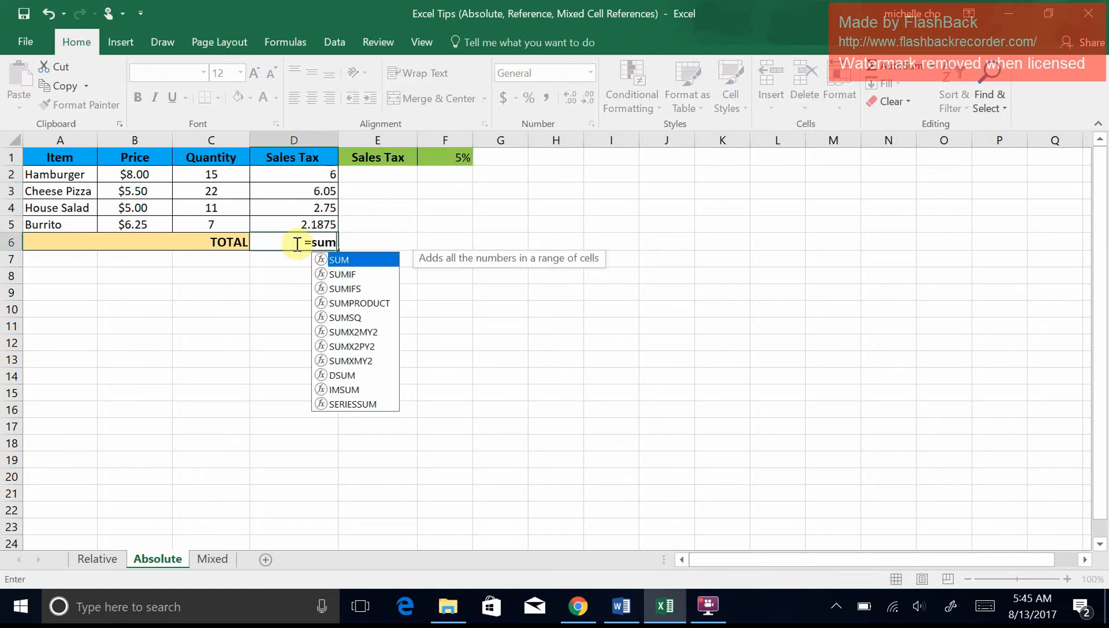
pyautogui.press('BackSpace')
pyautogui.press('BackSpace')
pyautogui.press('BackSpace')
pyautogui.write('SUM(')
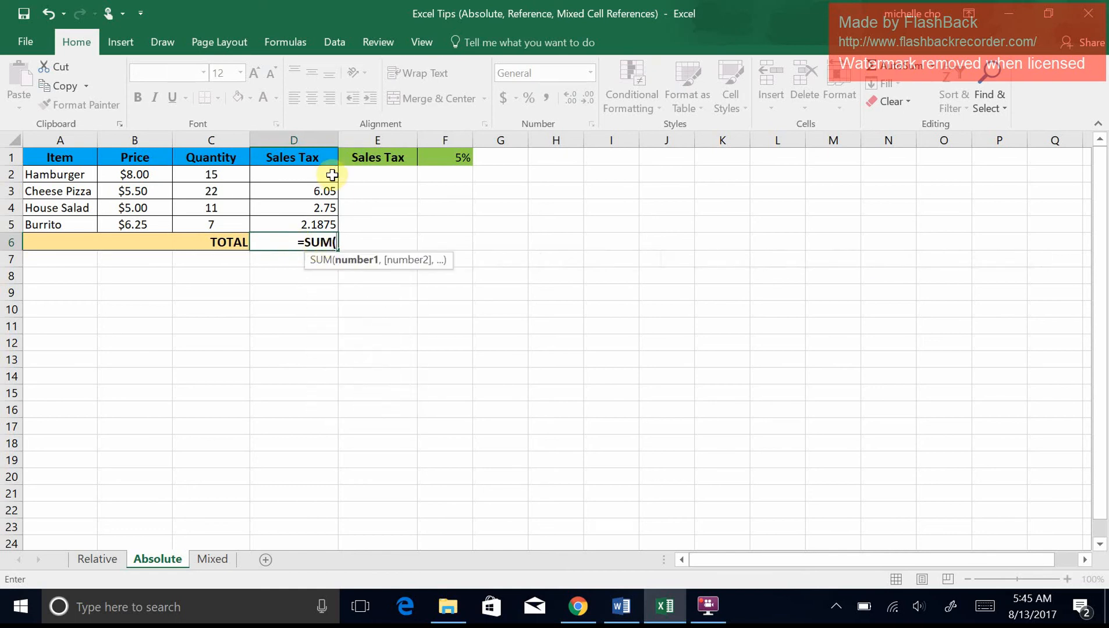
pyautogui.moveTo(329, 174); pyautogui.dragTo(324, 223)
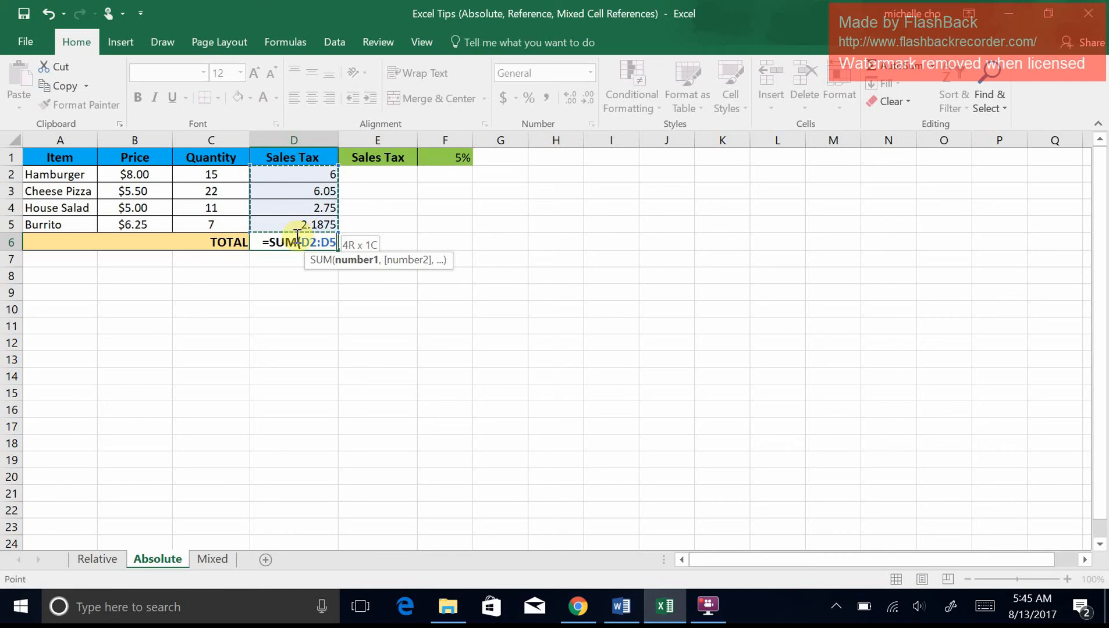
pyautogui.press('Return')
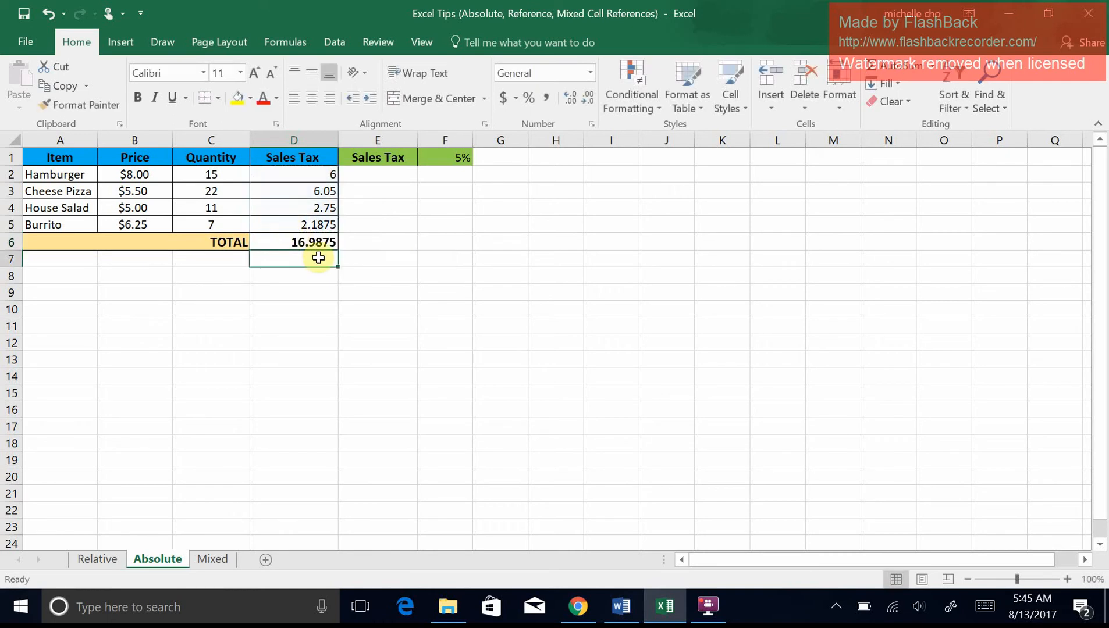
pyautogui.click(376, 296)
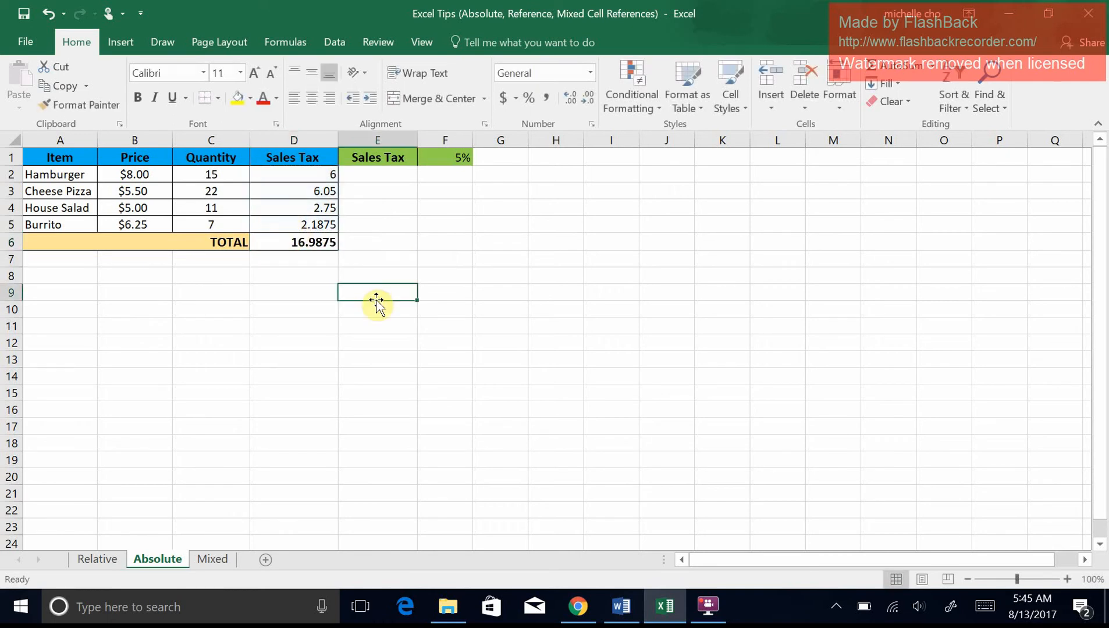
# On the Mixed sheet, enter the mixed reference formula =$A1+B$1 in cell B2.
pyautogui.click(227, 558)
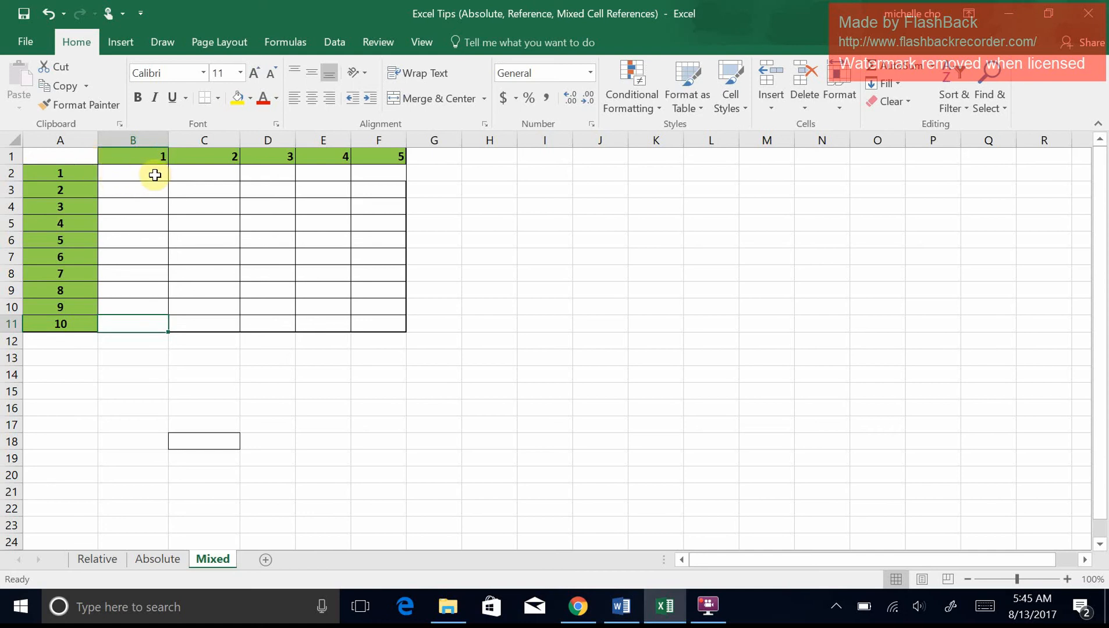
pyautogui.doubleClick(131, 173)
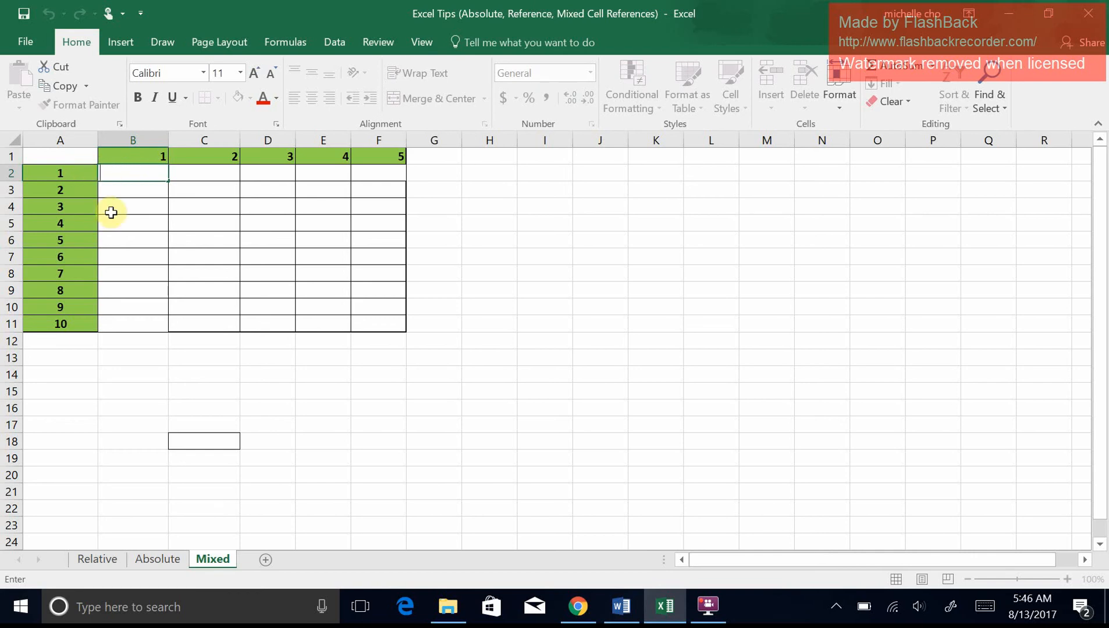
pyautogui.write('$A1')
pyautogui.press('BackSpace')
pyautogui.press('BackSpace')
pyautogui.press('BackSpace')
pyautogui.write('=')
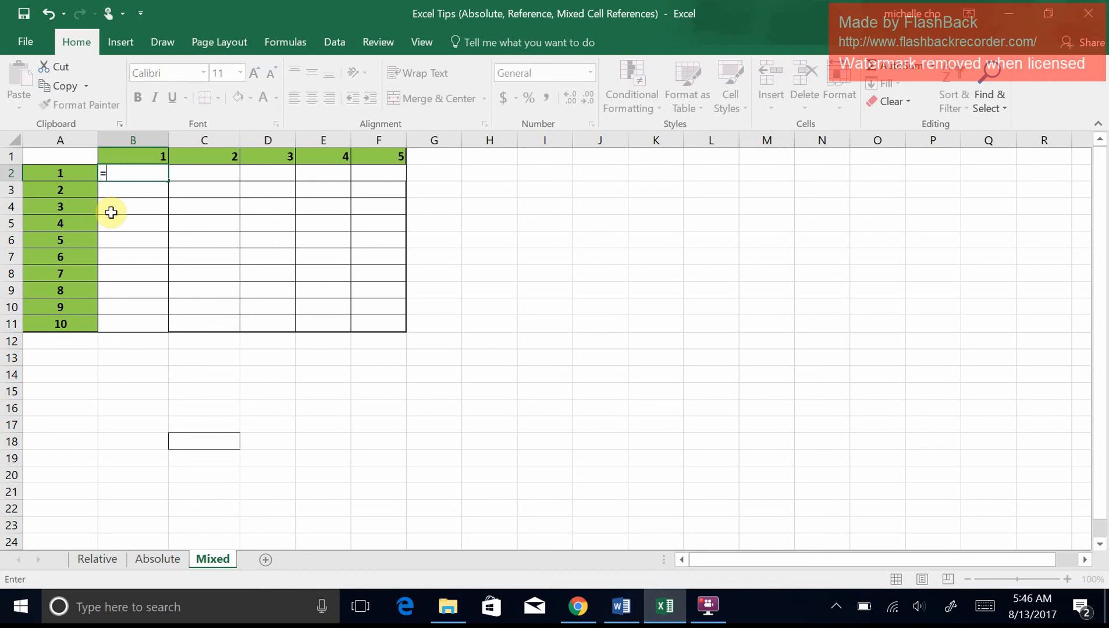
pyautogui.write('$A1')
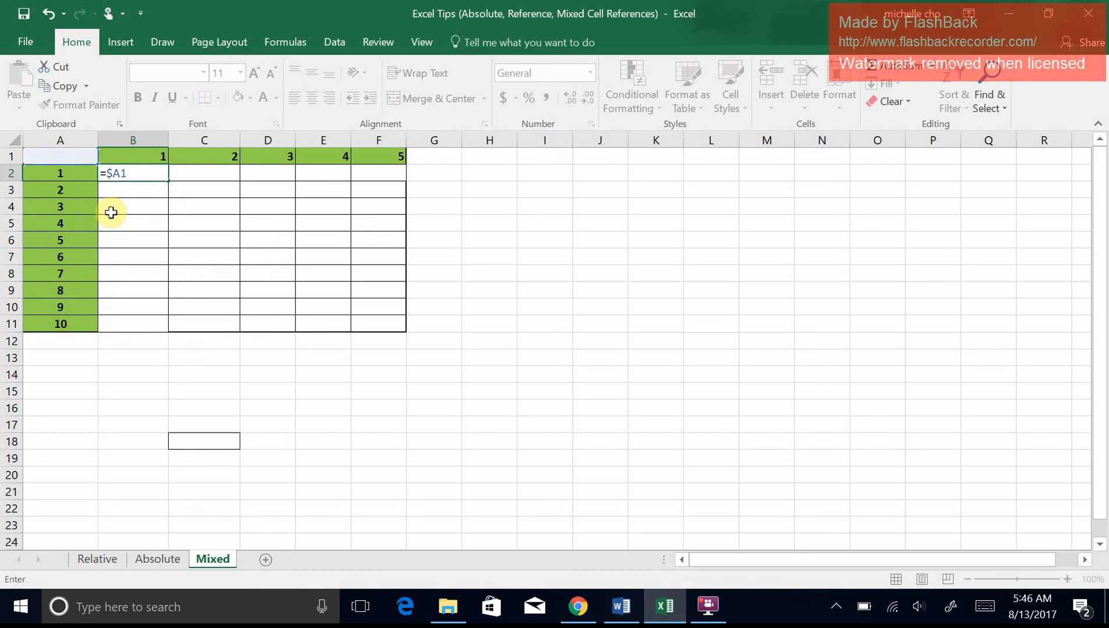
pyautogui.write('+B$1')
pyautogui.press('Return')
# Fill the mixed reference formula from B2 down through B11.
pyautogui.click(130, 172)
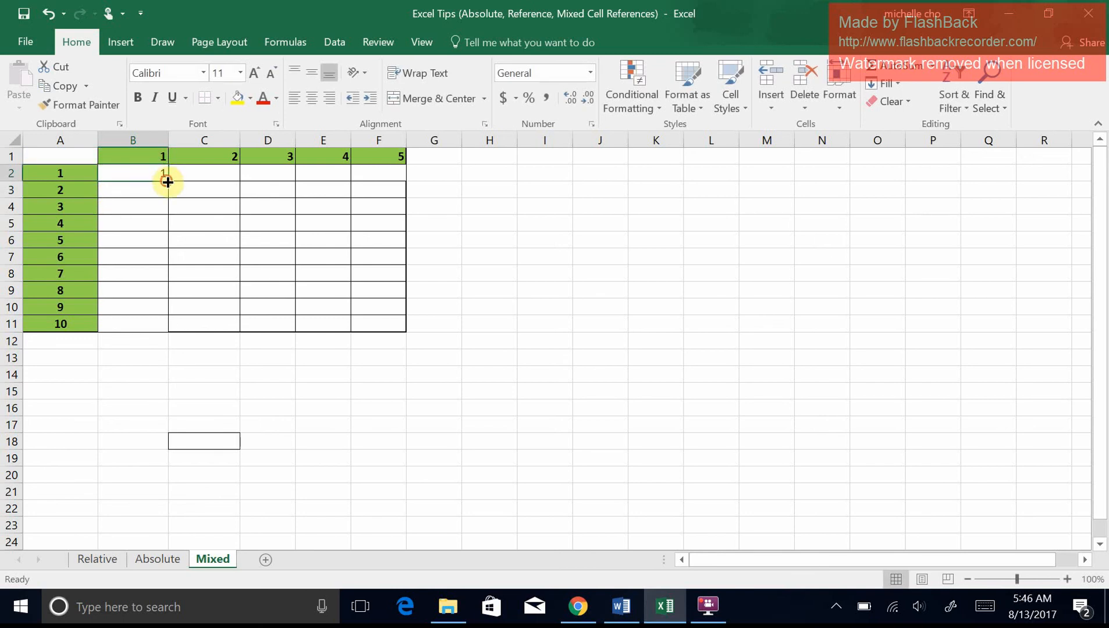
pyautogui.moveTo(168, 182); pyautogui.dragTo(154, 328)
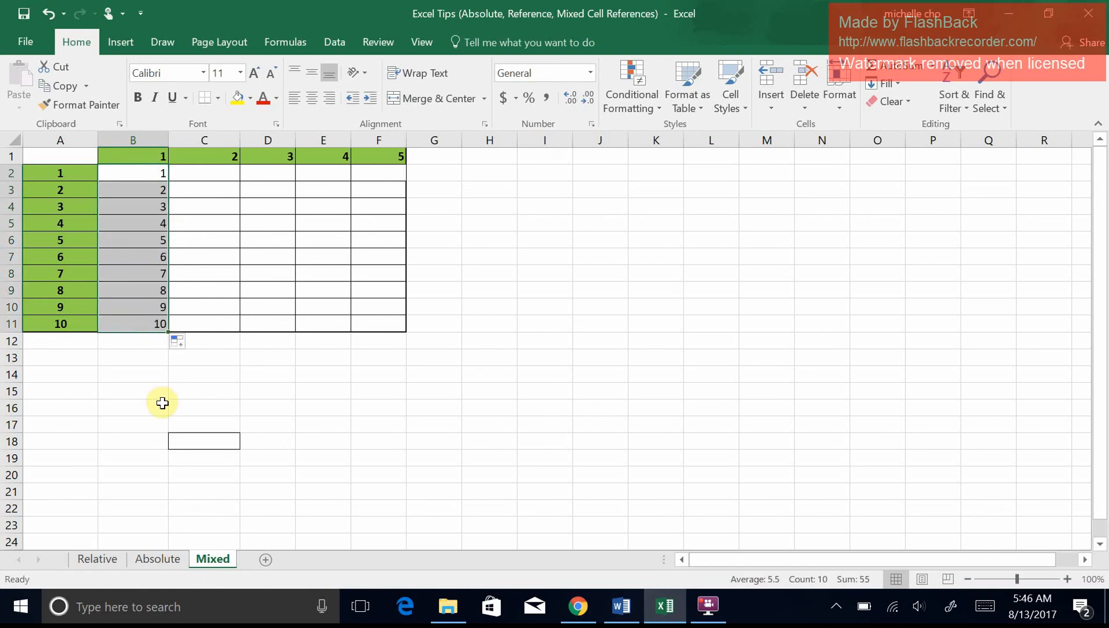
pyautogui.click(162, 402)
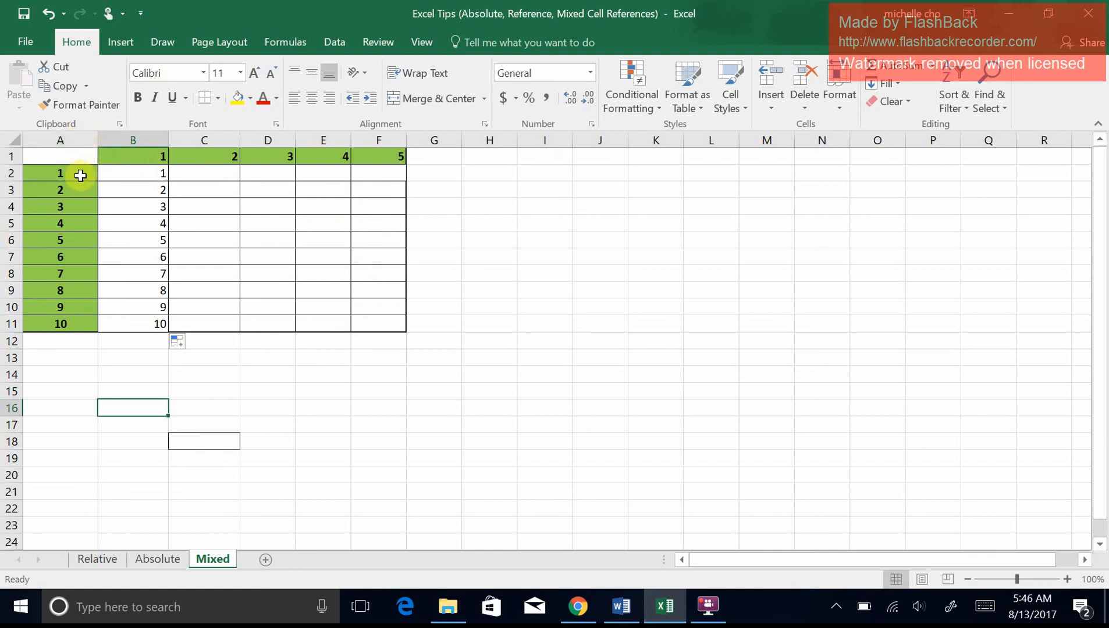
# Review the Relative and Absolute sheets, ending back on the Mixed sheet.
pyautogui.click(117, 561)
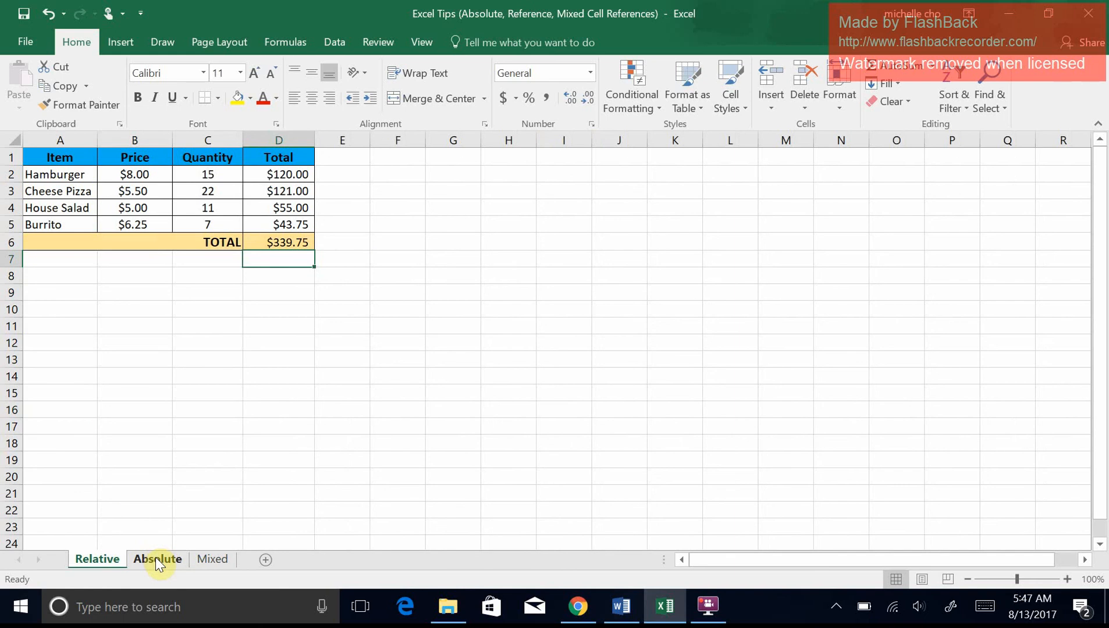
pyautogui.click(155, 558)
pyautogui.click(212, 559)
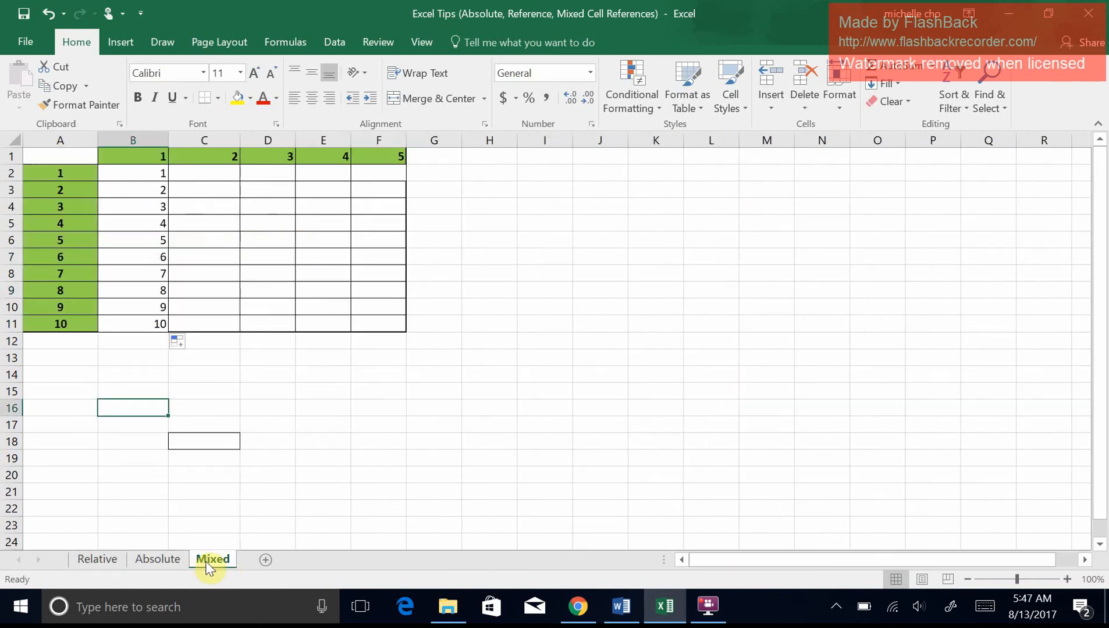